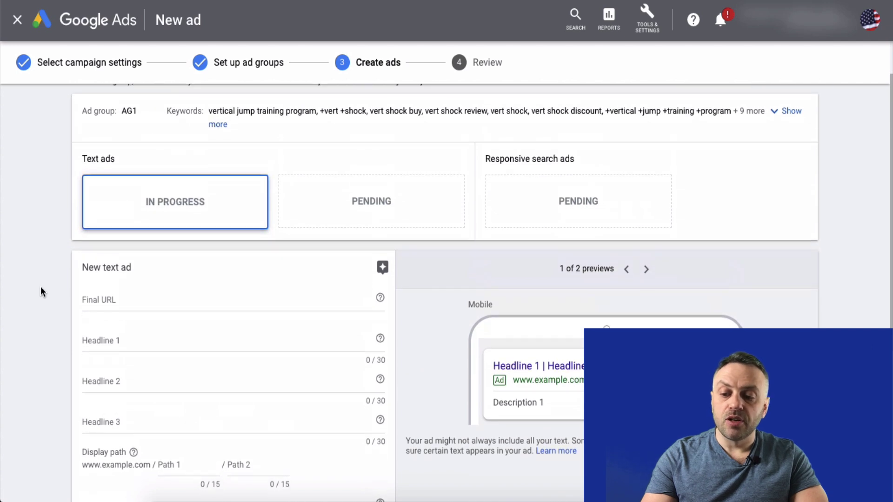
scroll(40, 286, "down", 2)
left_click(148, 190)
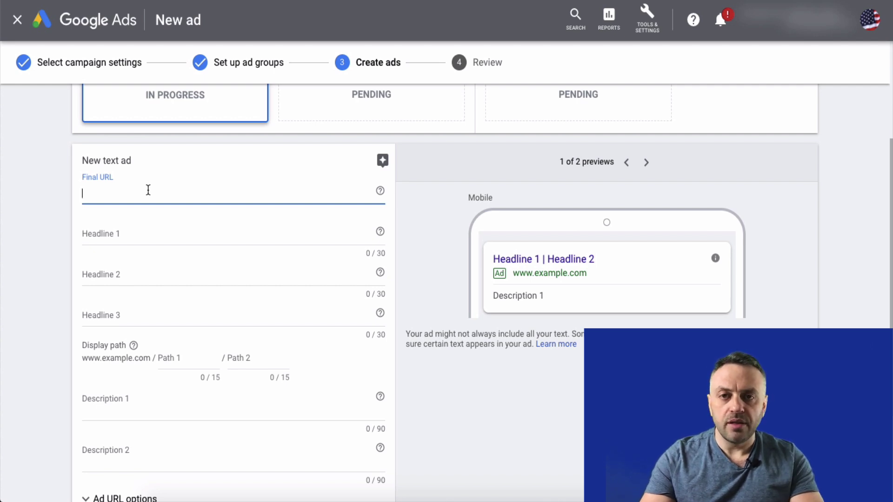
type("https://")
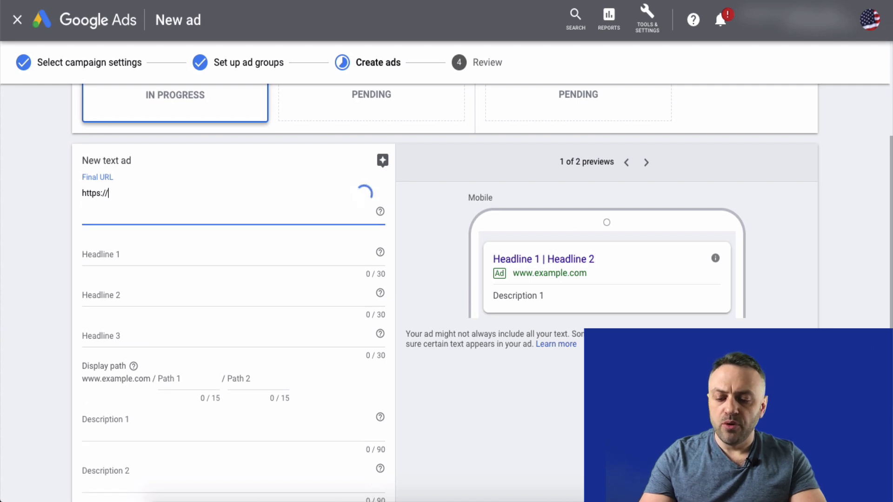
type("ve")
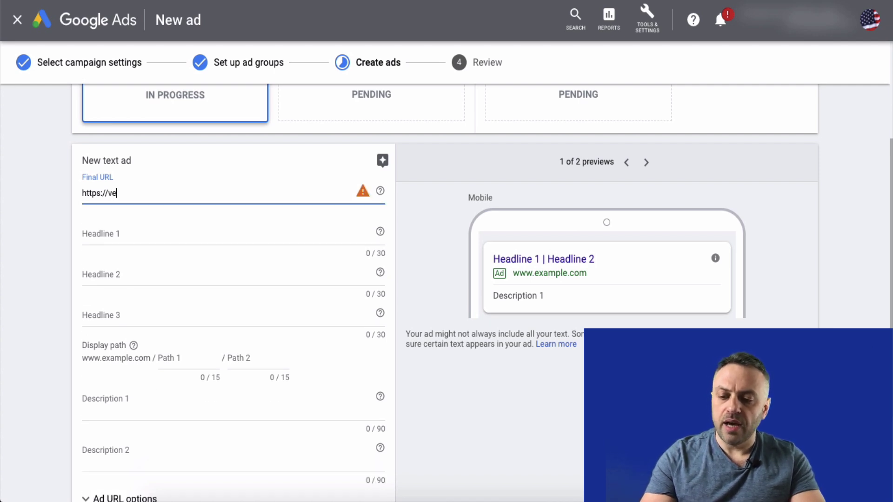
type("rtshock.com")
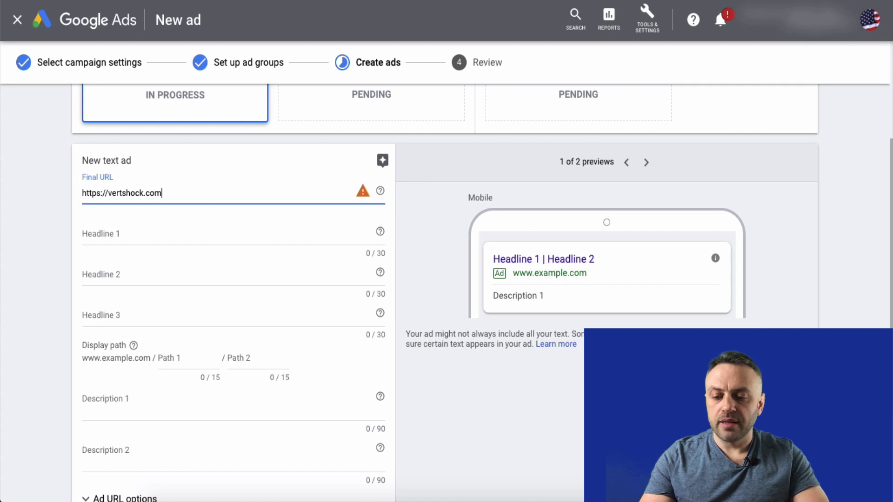
Step: Examine the competing ads throughout the Google search results for "vert shock promo"
left_click(188, 237)
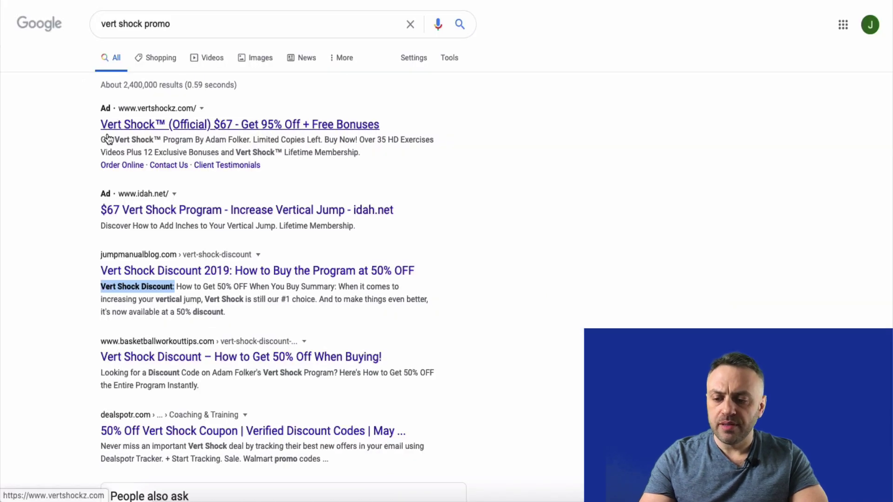
scroll(47, 258, "down", 1)
scroll(48, 257, "up", 1)
left_click(85, 188)
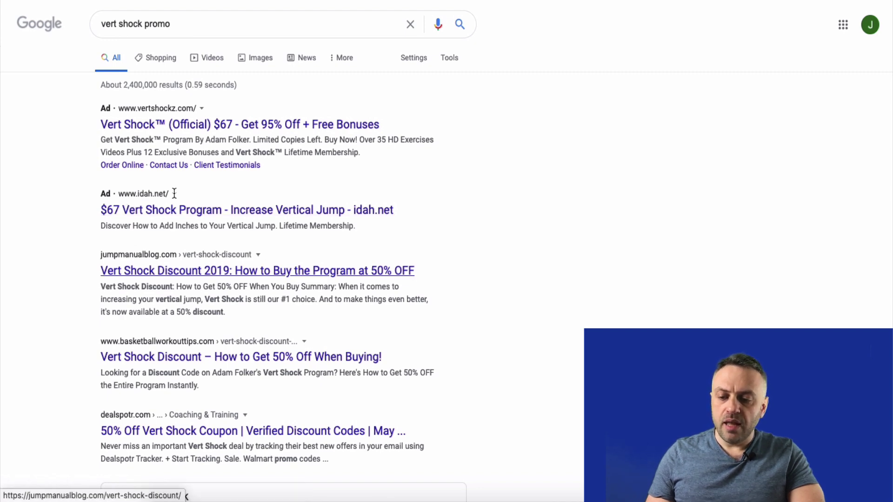
scroll(145, 208, "down", 10)
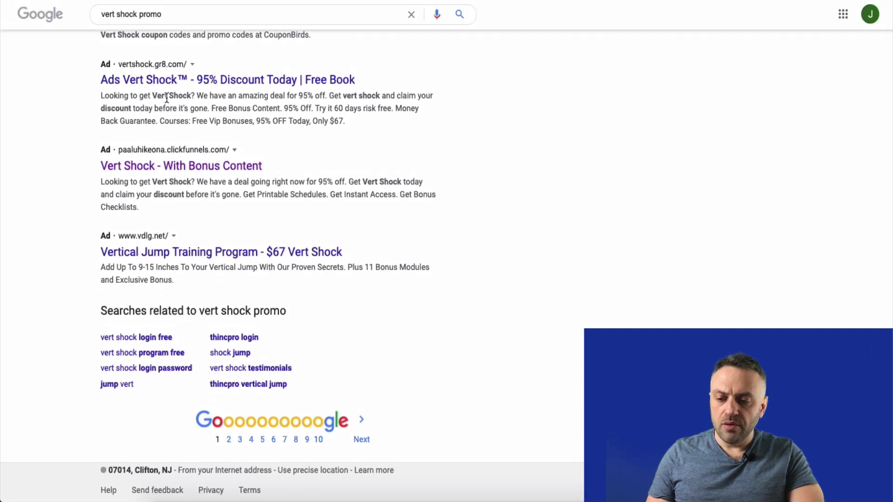
scroll(140, 181, "up", 2)
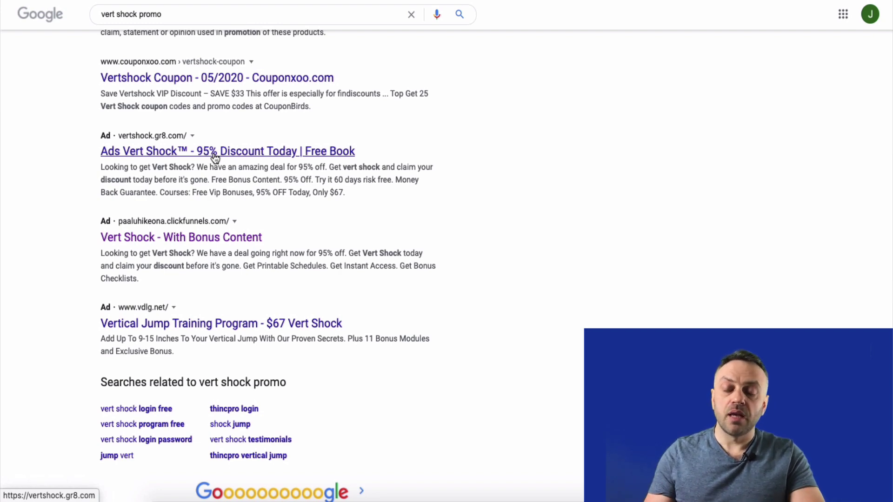
scroll(219, 158, "up", 15)
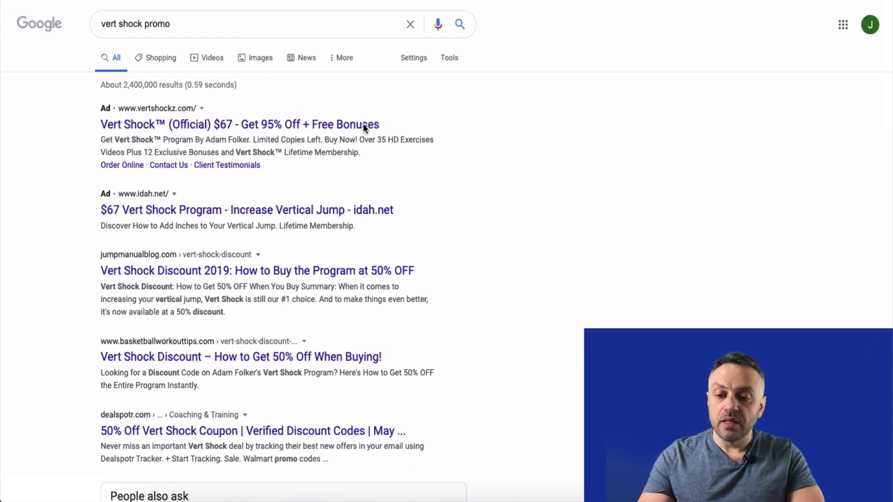
Step: Copy the vertshockz.com ad's title from the Google results and paste it into Headline 1 of the new text ad
left_click_drag(379, 124, 99, 125)
key("ctrl+c")
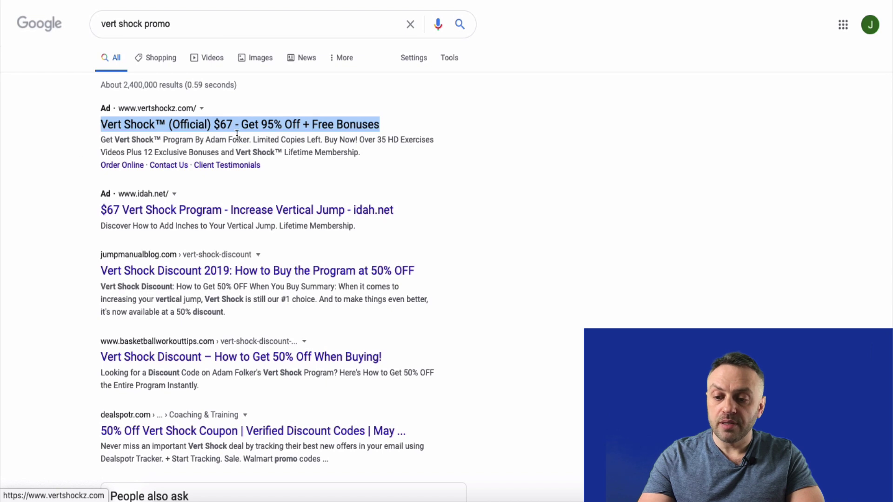
left_click(50, 236)
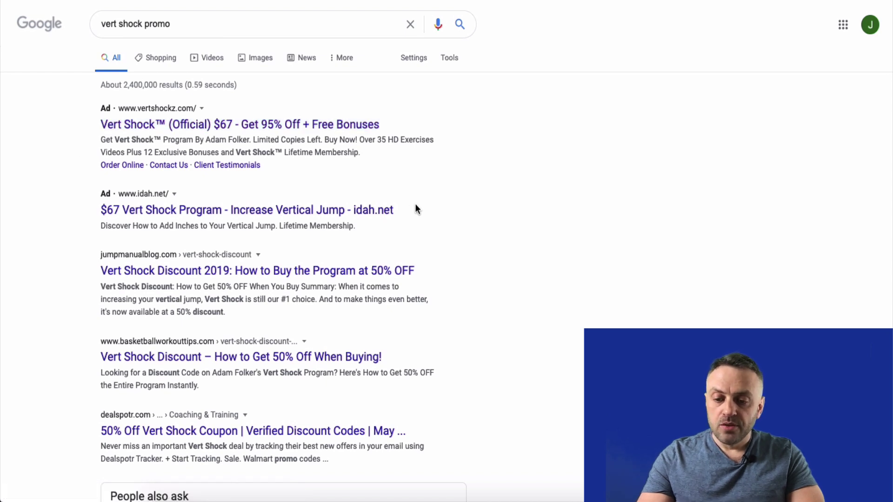
left_click_drag(381, 124, 105, 123)
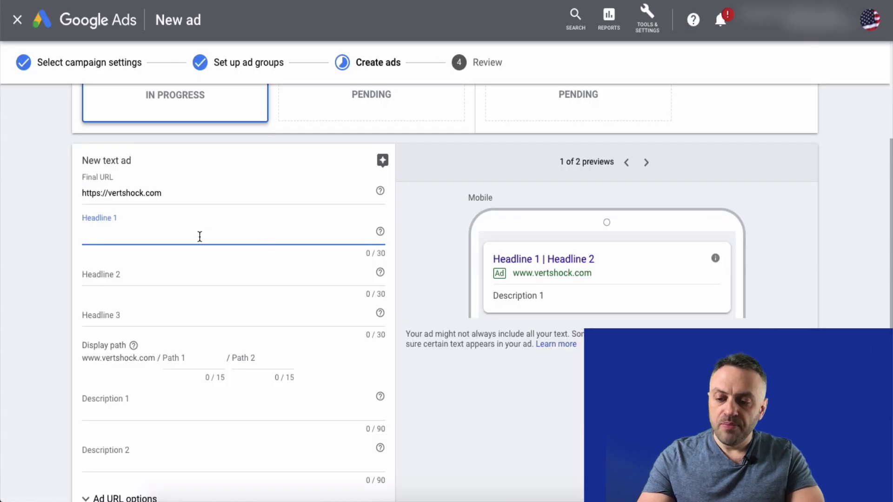
key("ctrl+v")
Step: Move " - Get 95% Off + Free Bonuses" from Headline 1 to Headline 2
left_click_drag(180, 233, 304, 234)
key("ctrl+c")
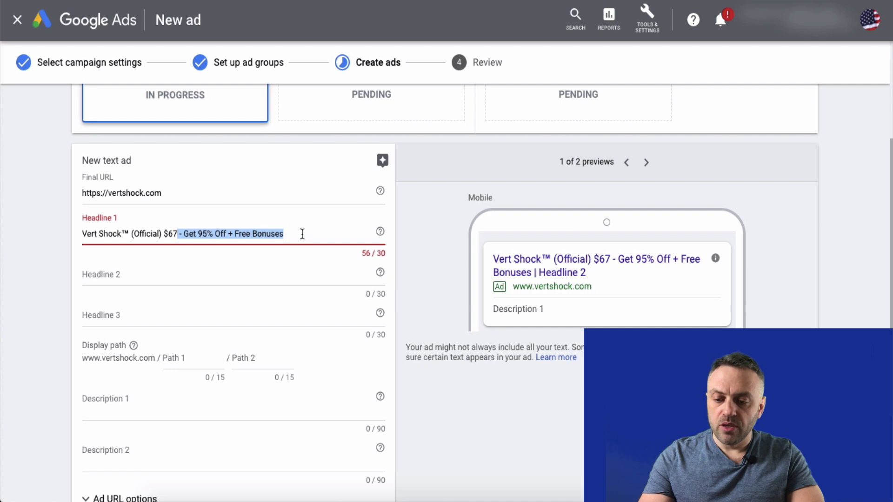
key("BackSpace")
left_click(173, 268)
key("ctrl+v")
Step: Replace "(Official)" in Headline 1 with a hyphen and remove the trademark symbol so it reads "Vert Shock - $67"
double_click(147, 234)
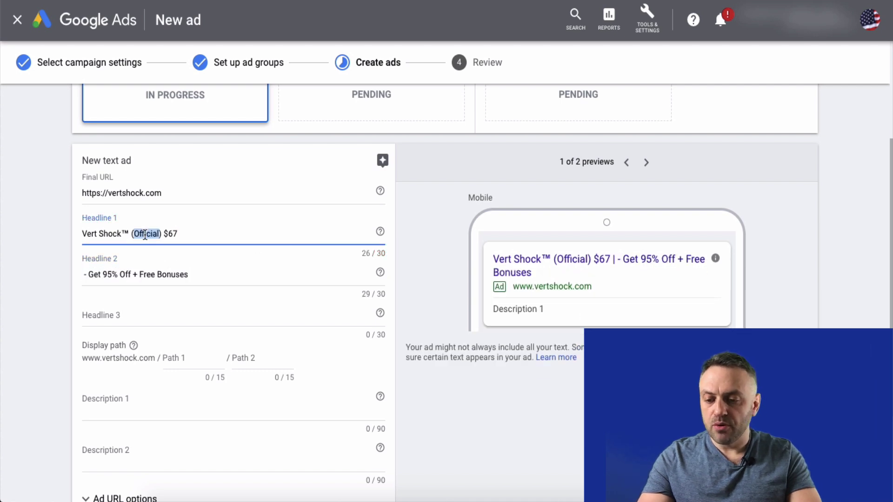
key("BackSpace")
key("Delete")
key("BackSpace")
type("-")
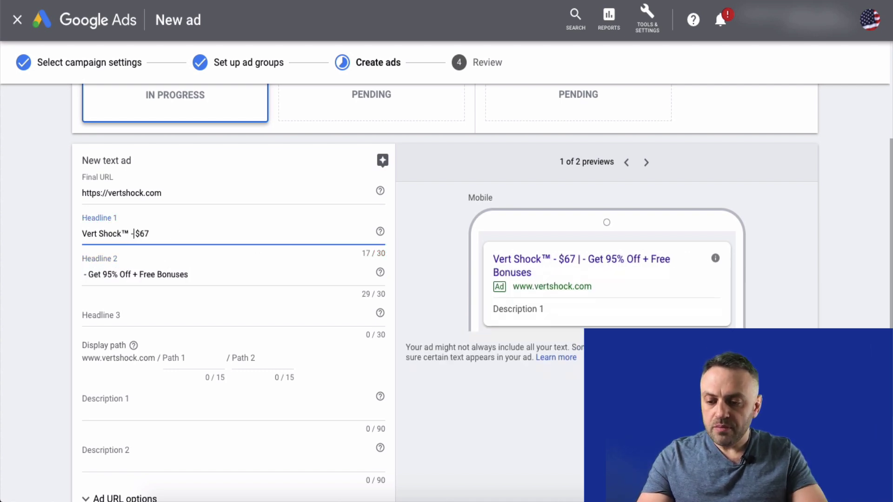
key("Left")
key("Left")
key("BackSpace")
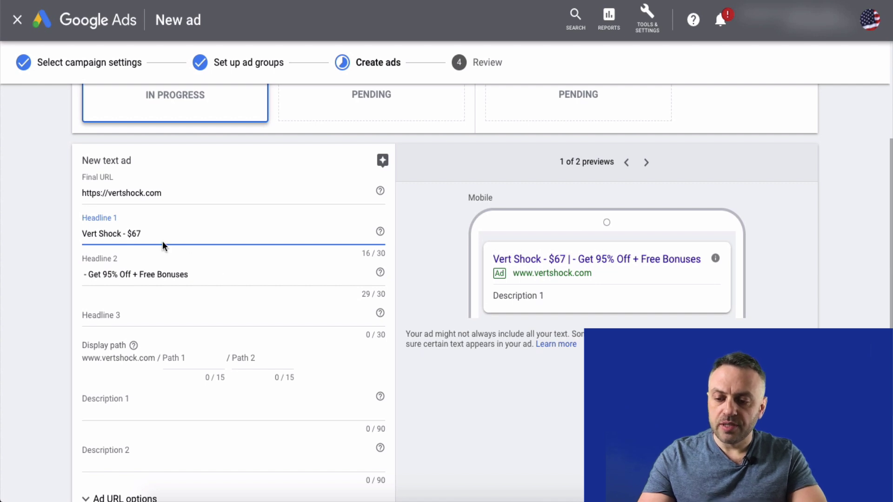
Step: Insert "Today Only" before the price in Headline 1 so it reads "Vert Shock - Today Only $67"
key("Right")
key("Right")
key("Right")
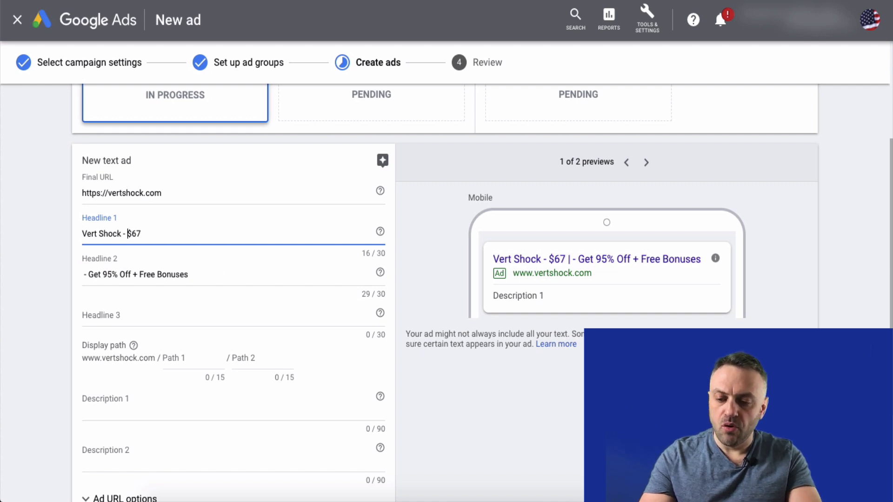
type("Onl")
key("BackSpace")
key("BackSpace")
key("BackSpace")
type("Toda")
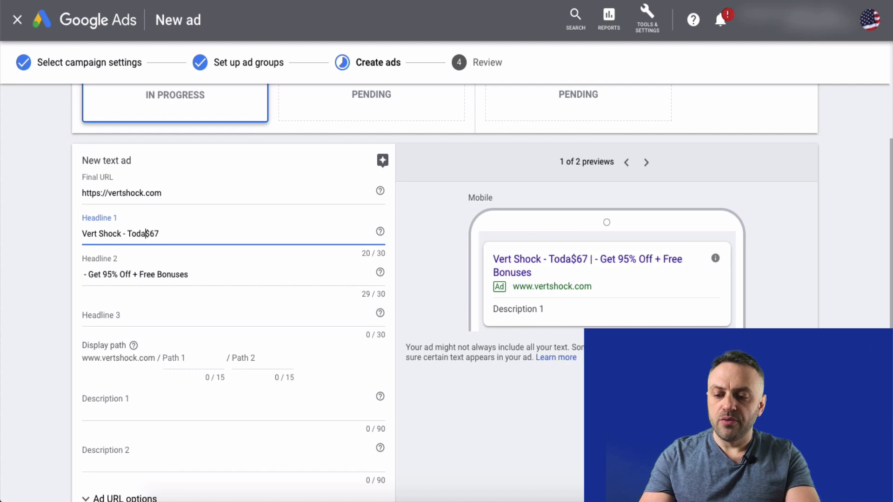
type("y Only")
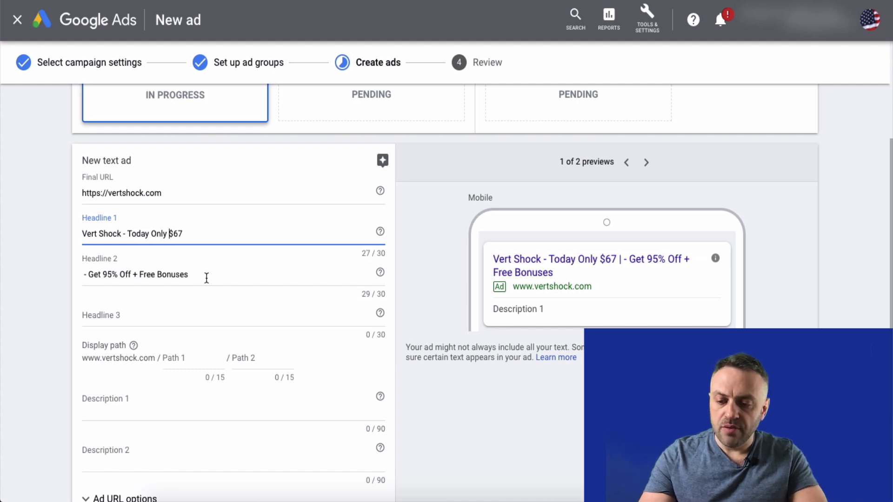
Step: Remove the leading hyphen and spaces from Headline 2 so it starts with "Get 95% Off"
left_click(207, 278)
key("Home")
key("Delete")
key("Delete")
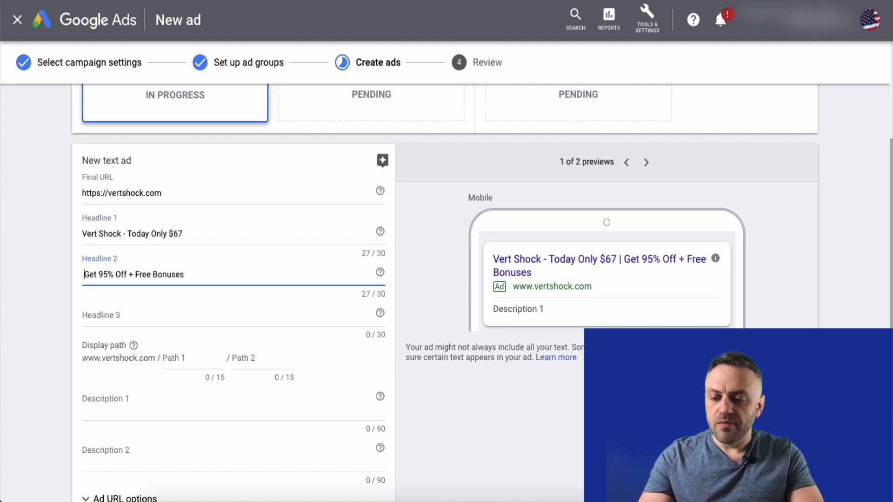
key("Delete")
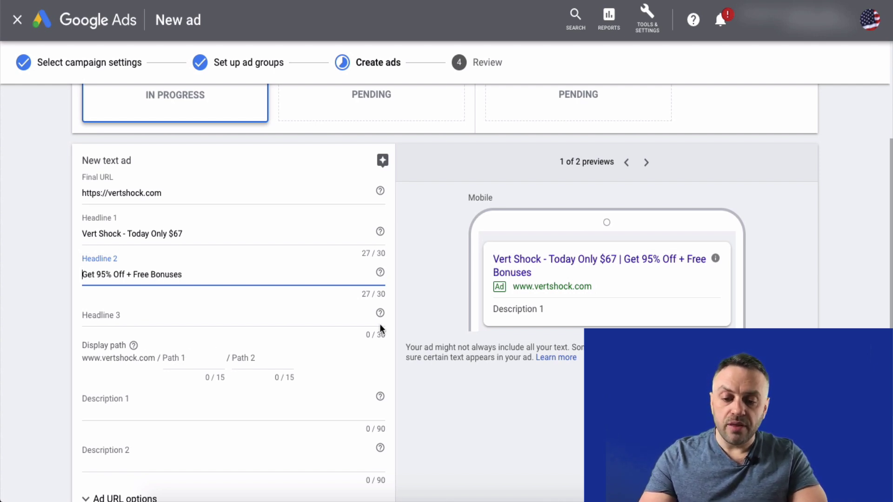
Step: Try "fff" as the first display path and clear it again
left_click(204, 358)
type("fff")
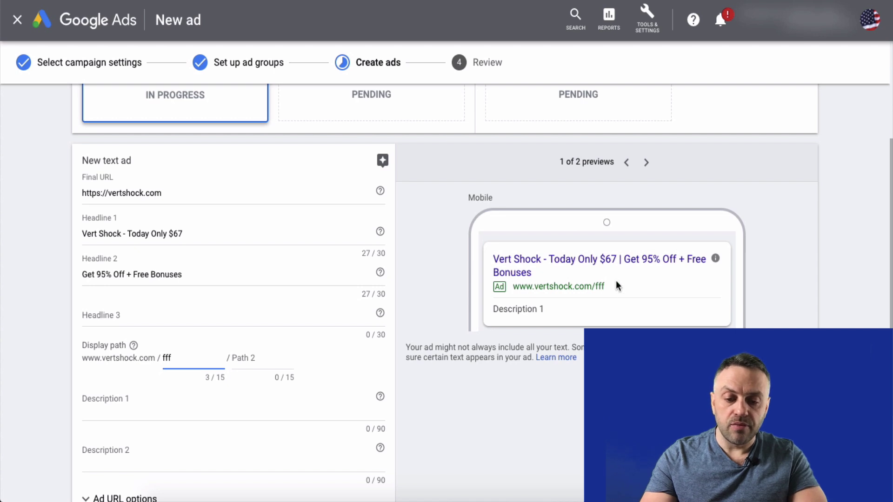
key("BackSpace")
key("BackSpace")
key("BackSpace")
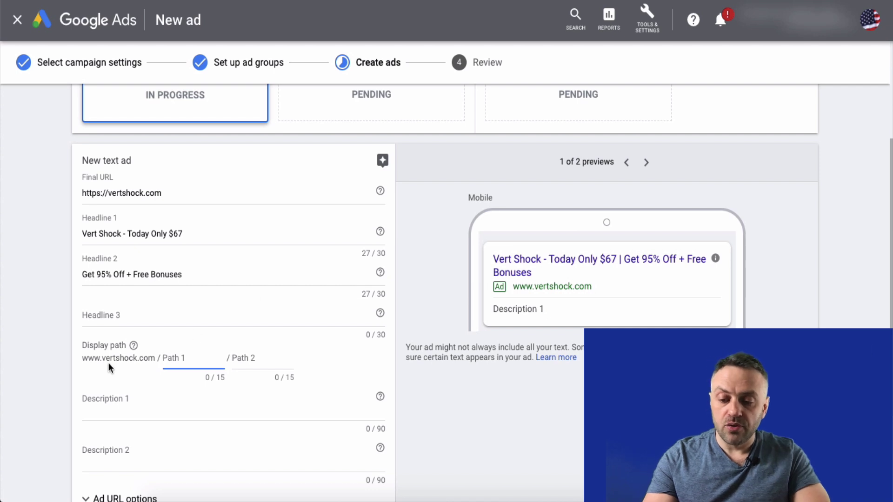
Step: Copy the jumpmanualblog.com result's snippet from the Google results and paste it into Description 1
scroll(89, 387, "down", 2)
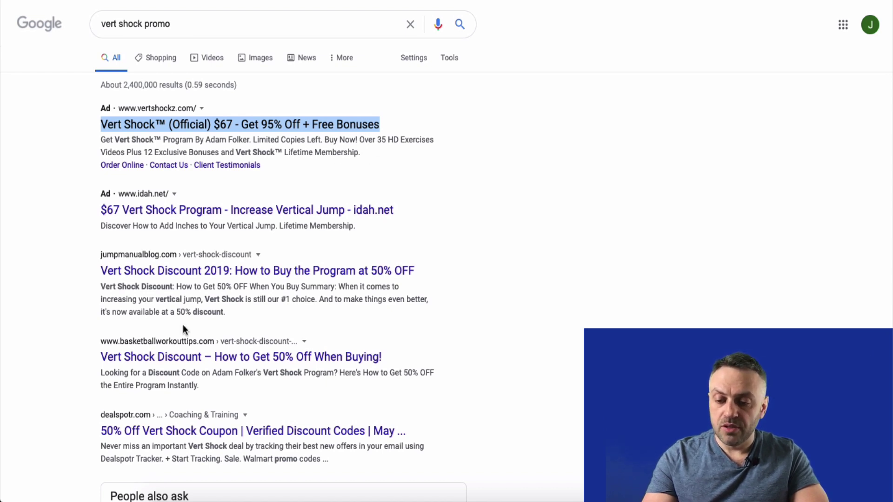
left_click_drag(228, 311, 101, 287)
key("ctrl+c")
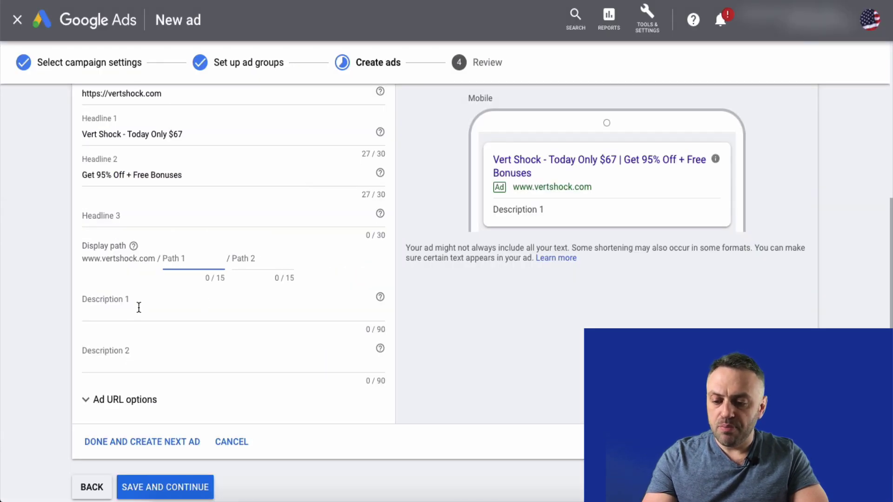
left_click(141, 307)
key("ctrl+v")
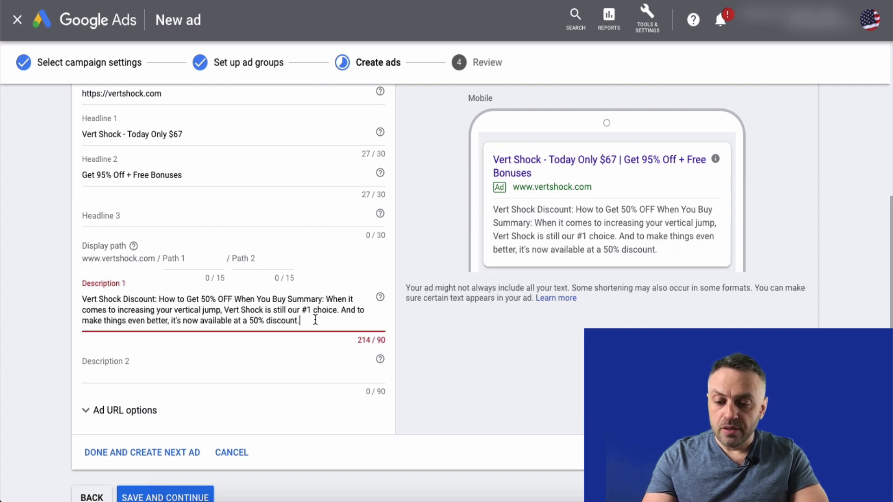
Step: End Description 1 at "Summary" and put "When it comes to increasing your vertical jump, Vert Shock is still our #1 choice." in Description 2
left_click_drag(315, 321, 223, 312)
key("BackSpace")
key("ctrl+z")
key("BackSpace")
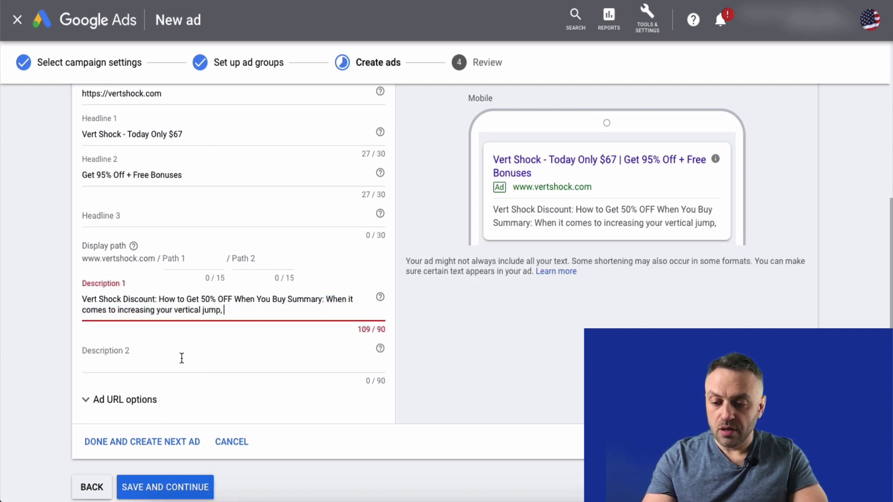
key("ctrl+z")
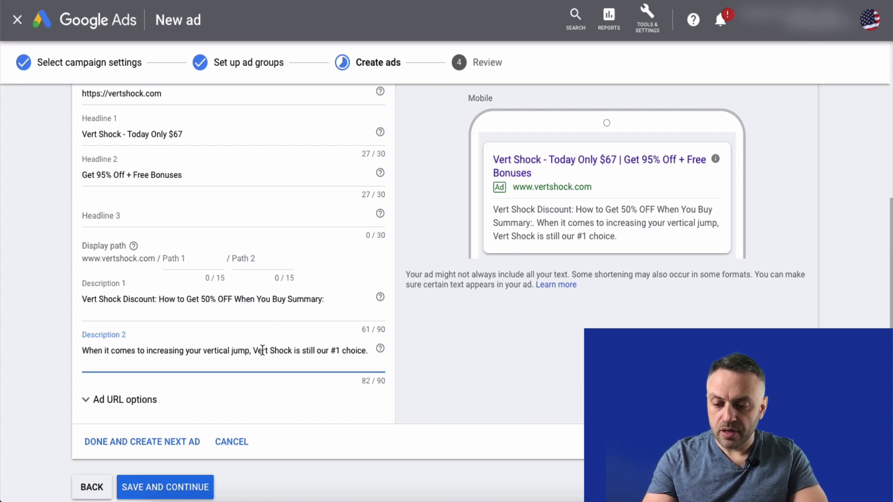
left_click(329, 298)
key("BackSpace")
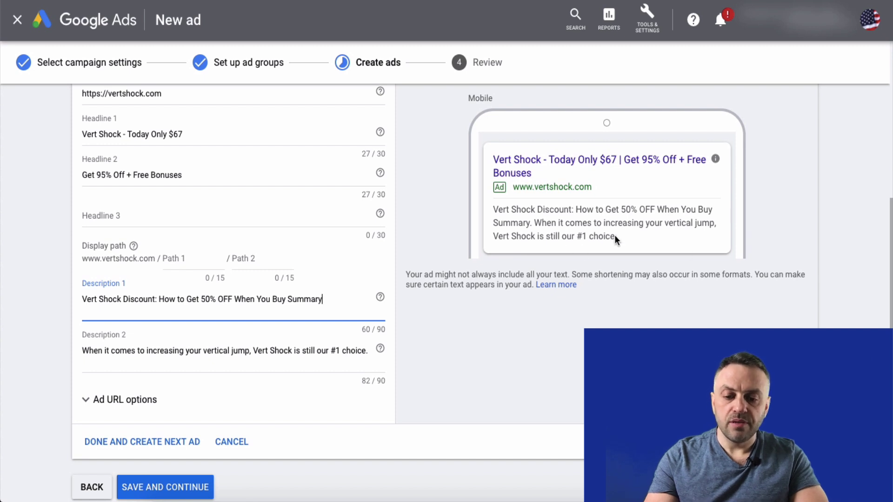
Step: Review the completed text ad and inspect its Ad URL options, including the tracking template and final URL suffix
scroll(224, 334, "down", 1)
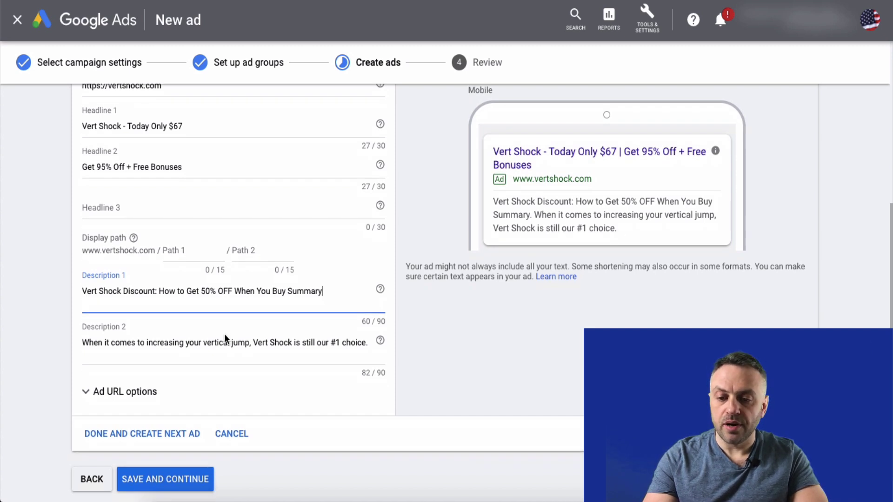
scroll(137, 174, "up", 6)
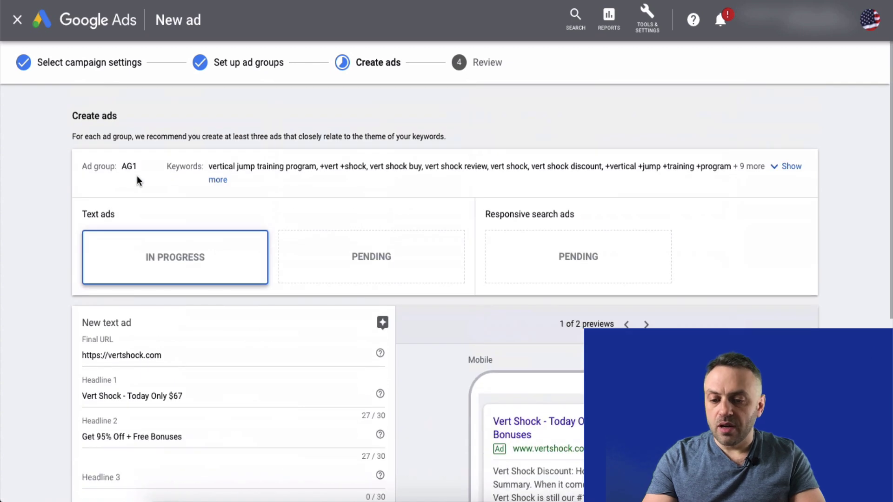
scroll(47, 319, "down", 6)
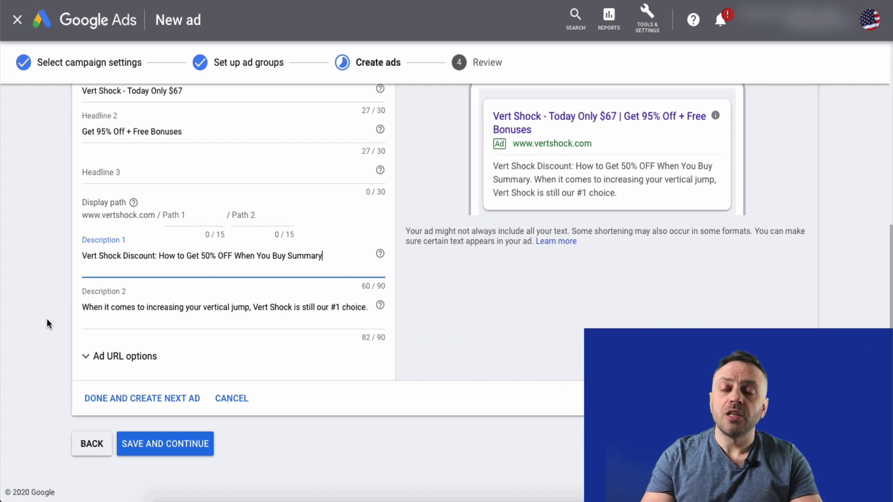
left_click(96, 360)
scroll(65, 393, "down", 1)
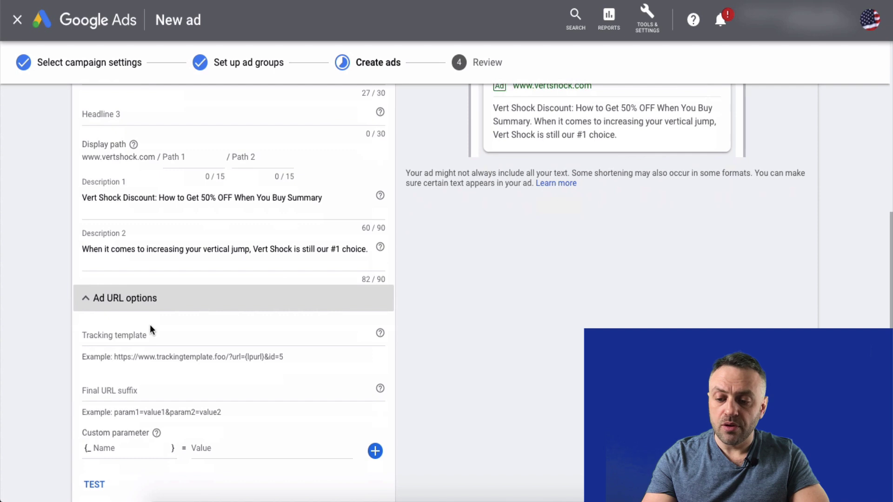
left_click(87, 300)
scroll(38, 325, "up", 4)
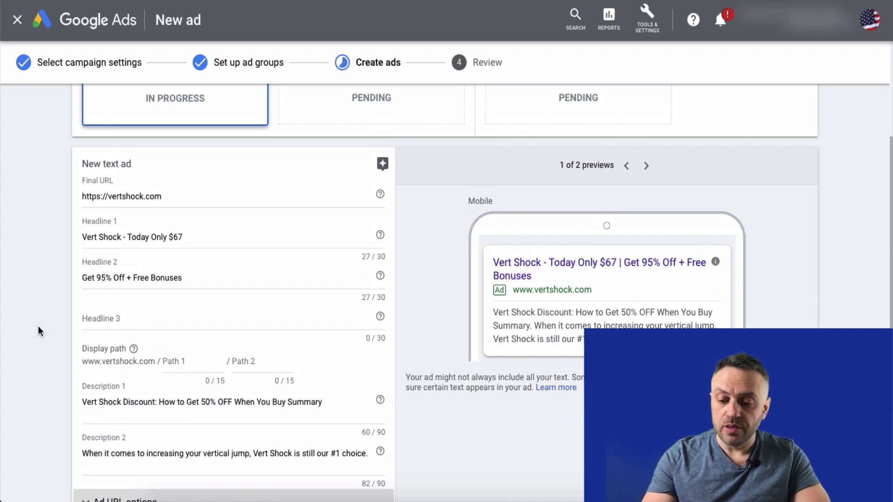
scroll(38, 327, "down", 2)
scroll(38, 327, "up", 3)
scroll(40, 330, "up", 2)
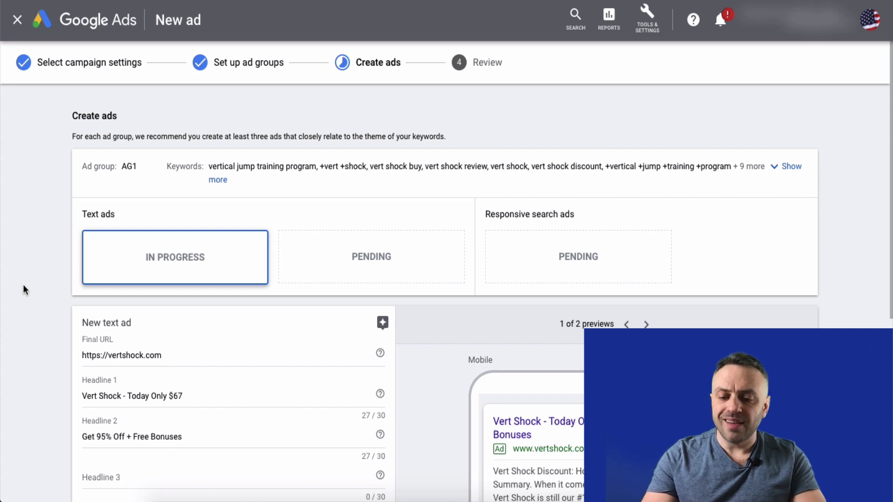
scroll(23, 290, "down", 3)
scroll(23, 290, "up", 2)
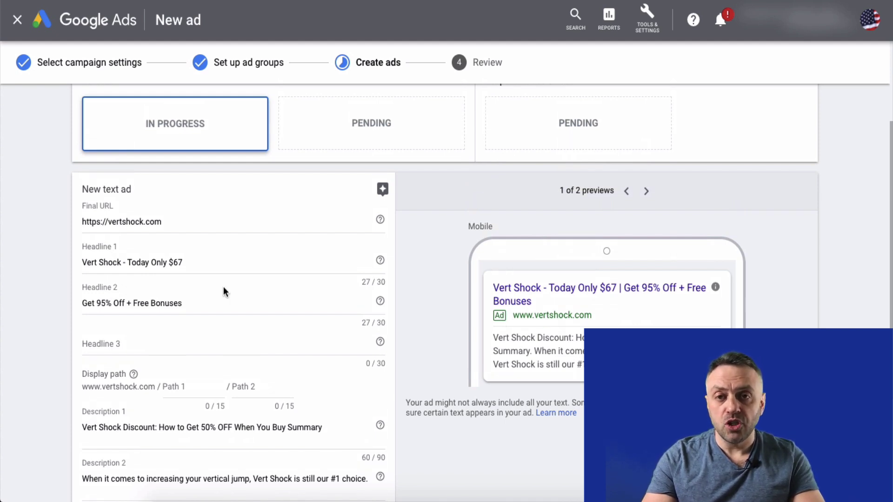
scroll(48, 241, "up", 3)
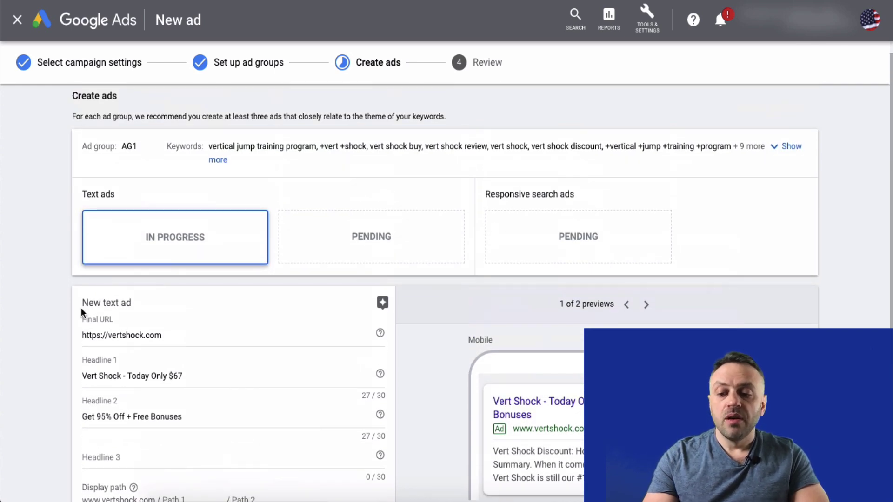
Step: Save the text ad and continue to the campaign review
scroll(43, 313, "down", 7)
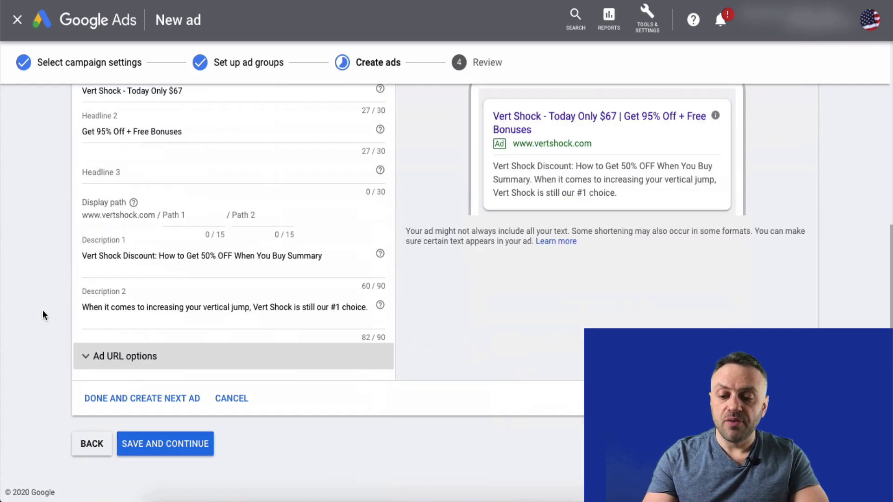
left_click(183, 444)
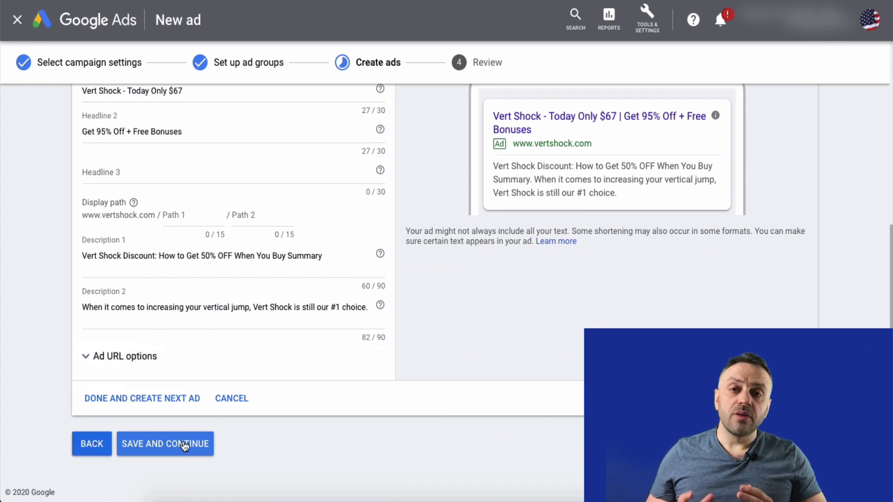